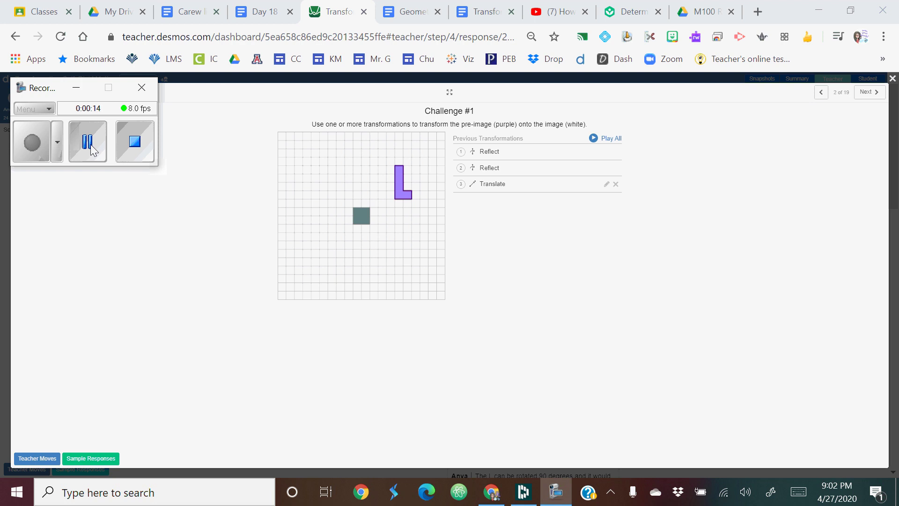
Step: Replay the Reflect, Reflect, Translate response, then the two-translation Challenge #1 response
left_click(603, 141)
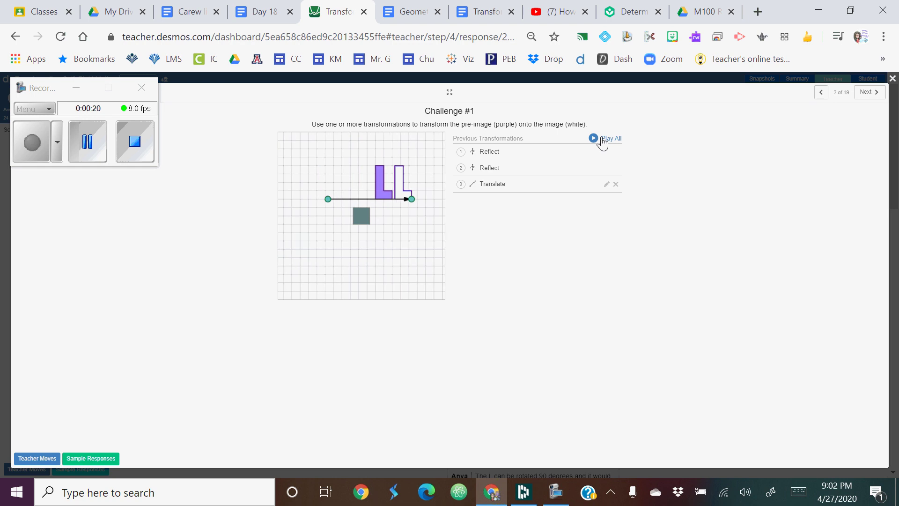
left_click(73, 148)
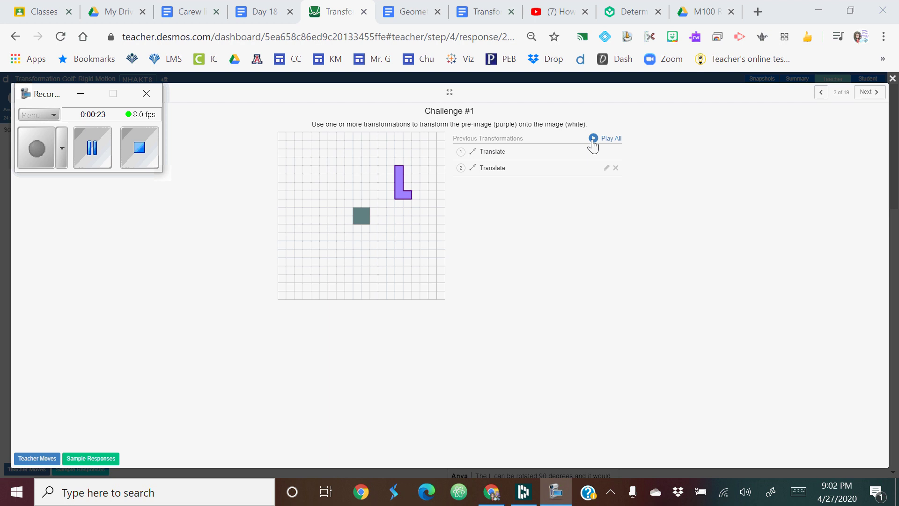
left_click(592, 144)
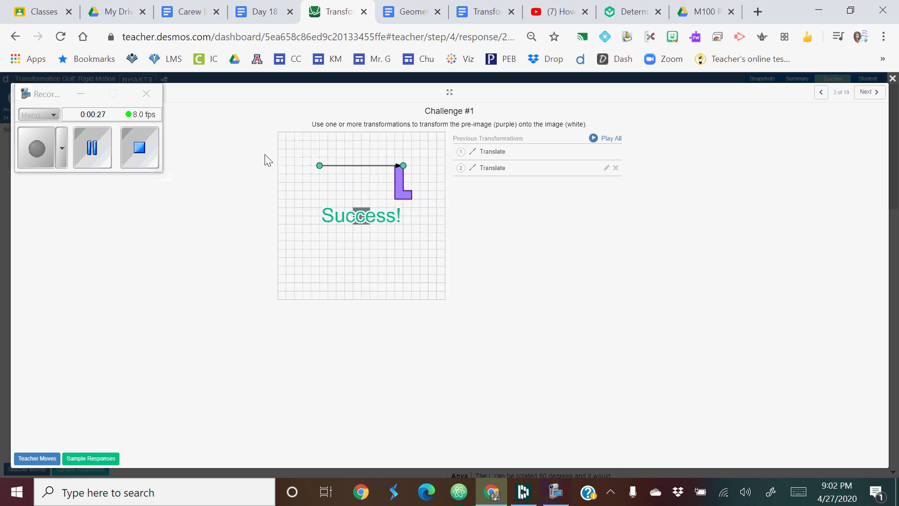
Step: Replay the Rotate + Translate and the Rotate-only Challenge #2 responses to Success
left_click(92, 158)
left_click(39, 150)
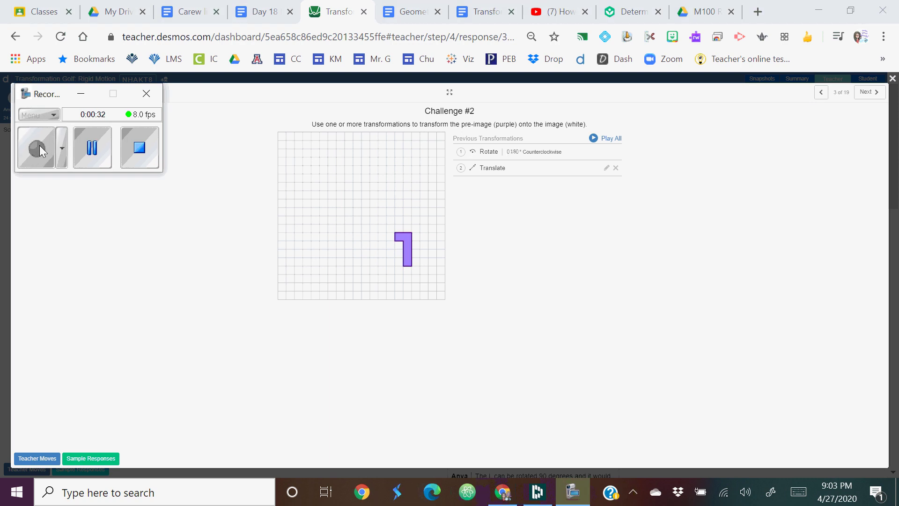
left_click(598, 138)
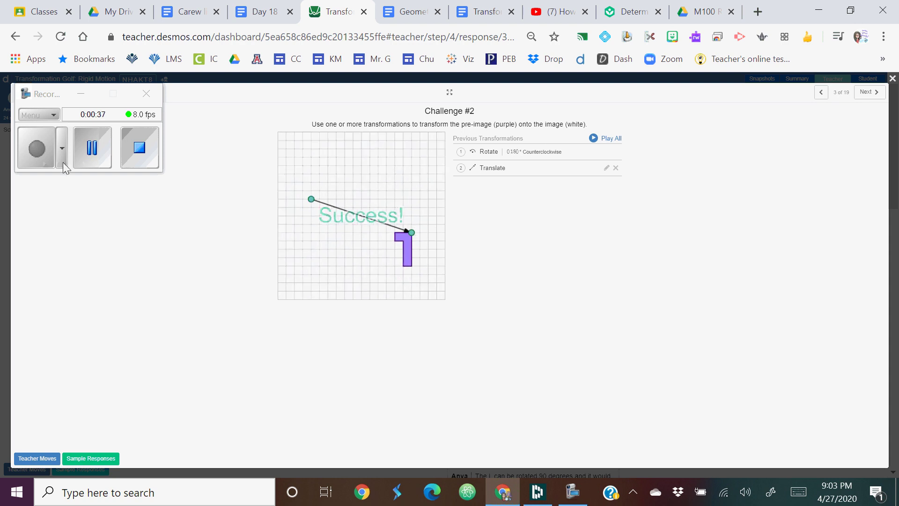
left_click(98, 150)
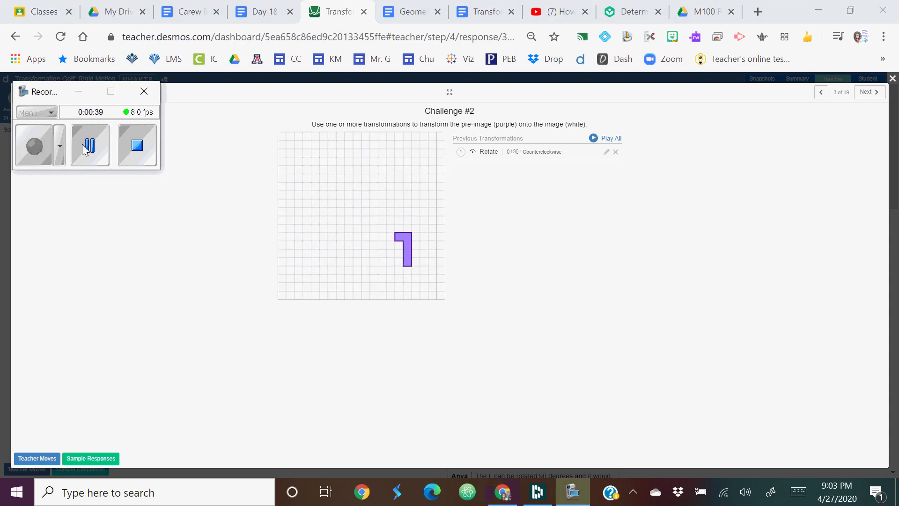
left_click(598, 140)
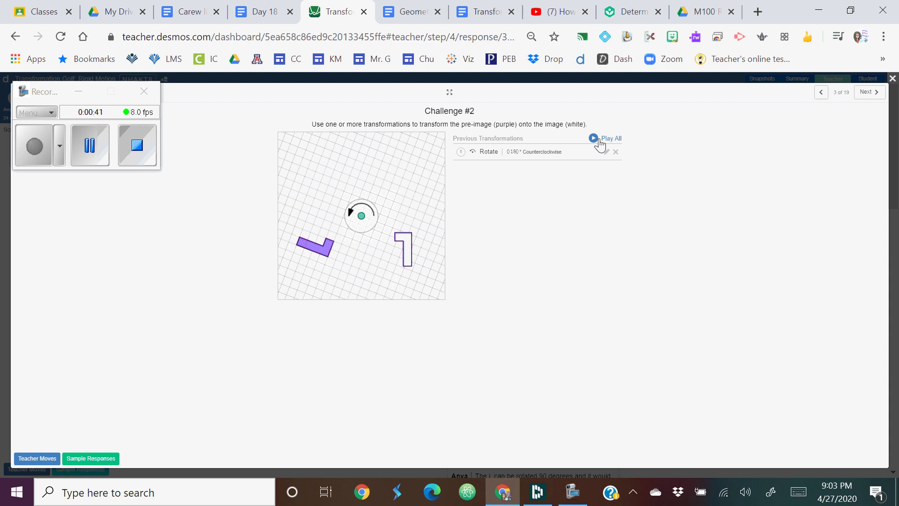
left_click(89, 157)
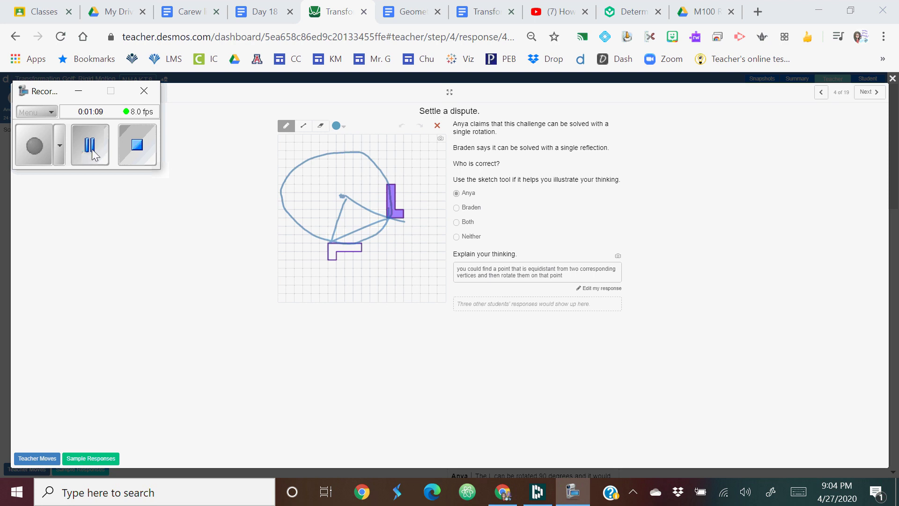
Step: Clear the sketch, then draw line segments joining matching corners of both L shapes, plus a crossing line
left_click(438, 128)
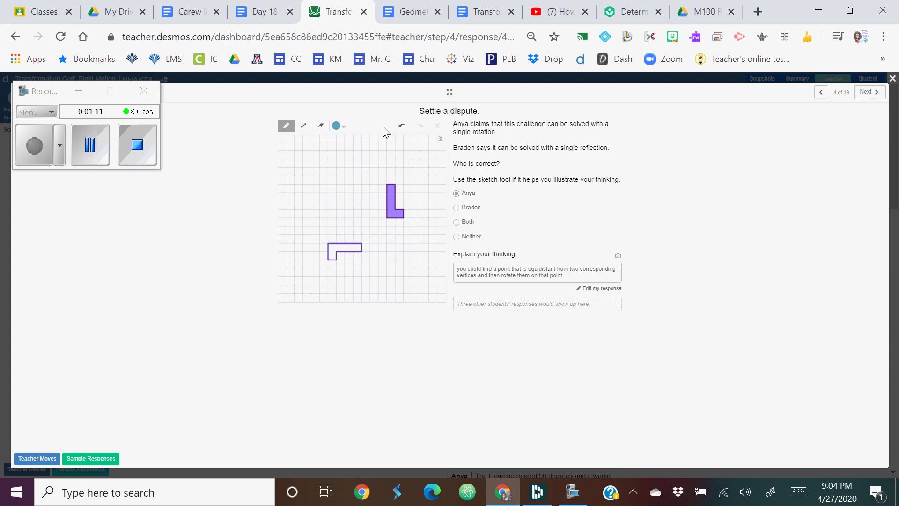
left_click(303, 125)
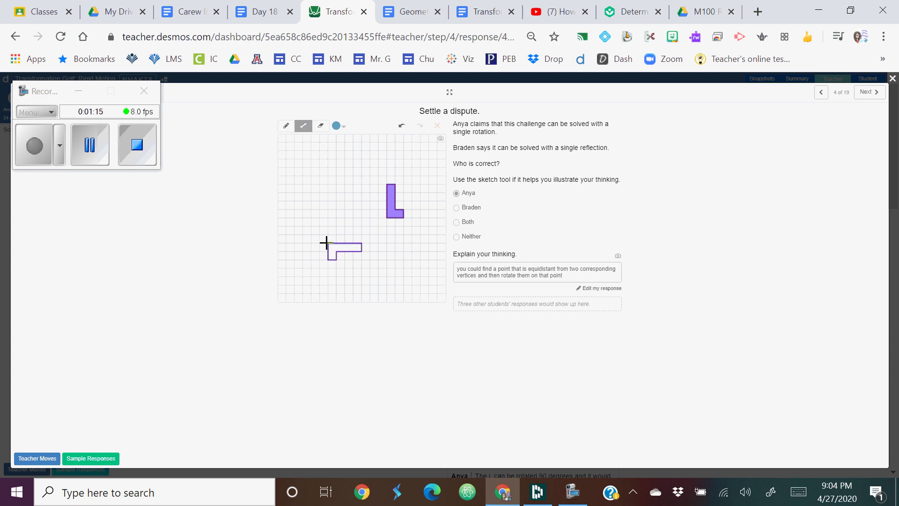
left_click_drag(326, 242, 386, 219)
left_click_drag(386, 220, 386, 217)
left_click_drag(362, 244, 387, 184)
left_click_drag(341, 199, 408, 228)
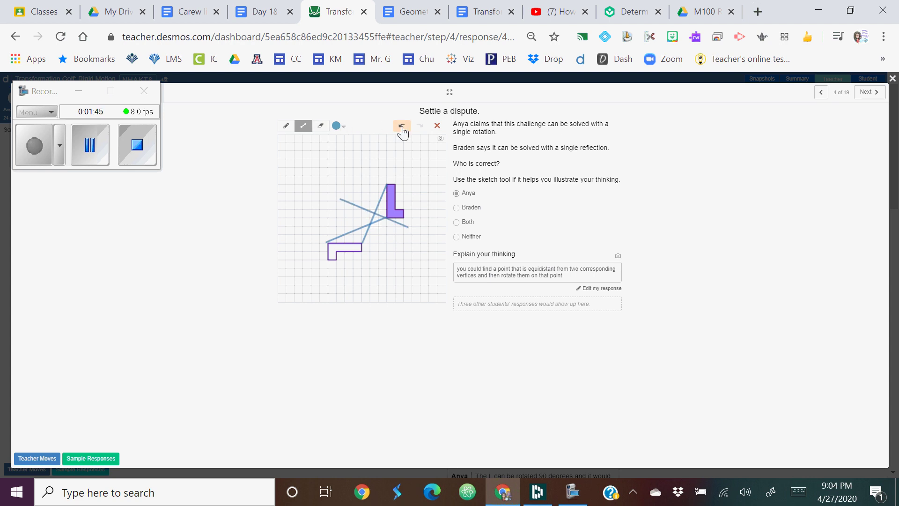
Step: Switch the sketch colour to orange and draw lines toward the crossing point
left_click(339, 127)
left_click(350, 141)
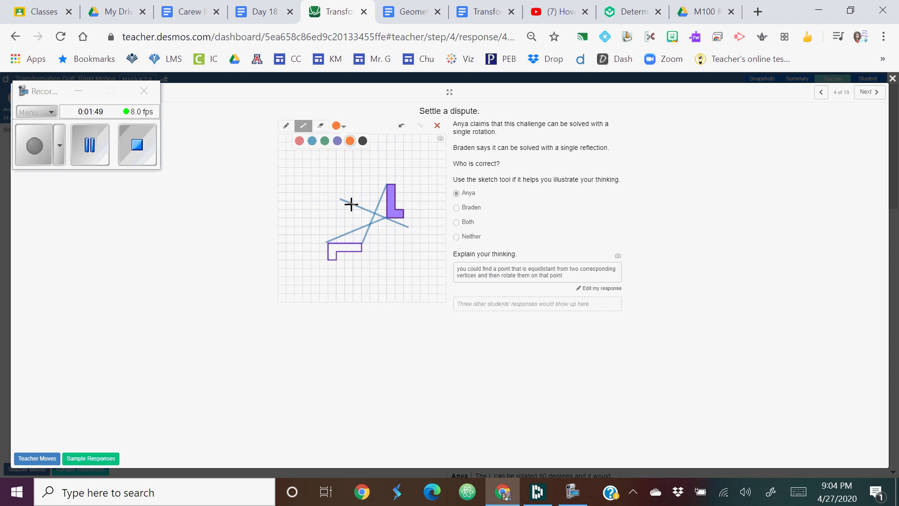
left_click(341, 201)
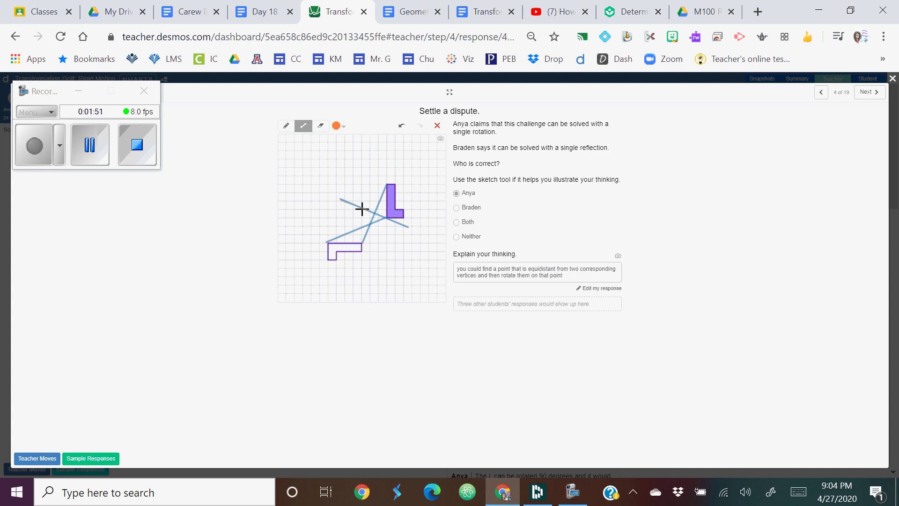
left_click(408, 228)
left_click_drag(359, 237, 340, 178)
Step: Switch the sketch colour to red and draw a short line down-left from the crossing
left_click(342, 130)
left_click(299, 140)
left_click_drag(336, 226, 330, 238)
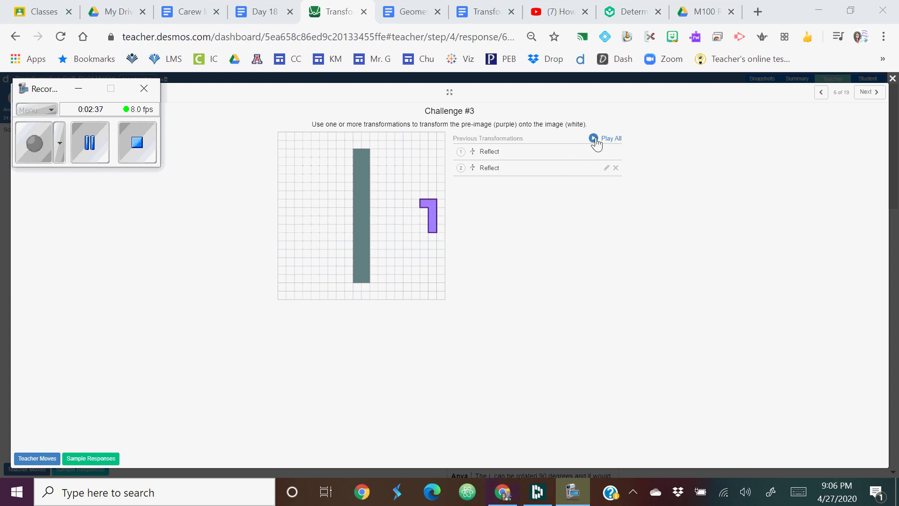
Step: Replay the Reflect, Reflect and the Translate, Rotate 180°, Translate Challenge #3 responses
left_click(594, 139)
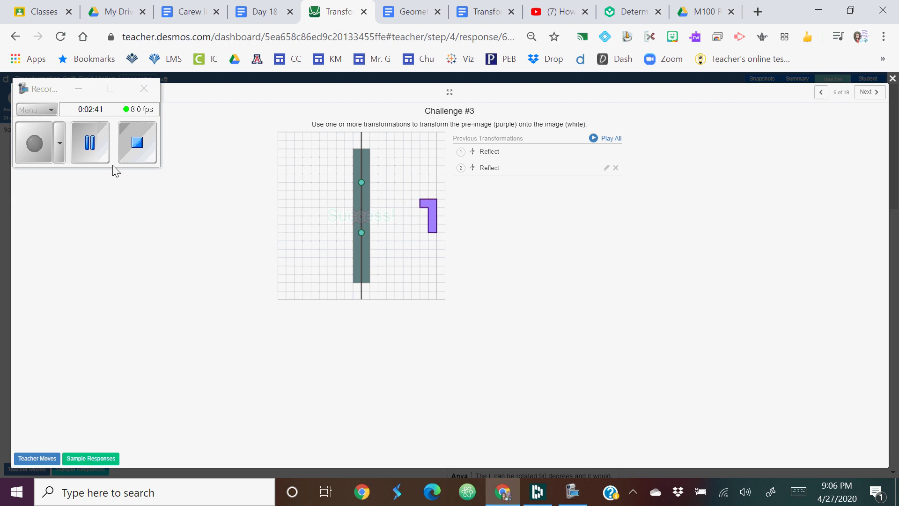
left_click(94, 148)
left_click(31, 150)
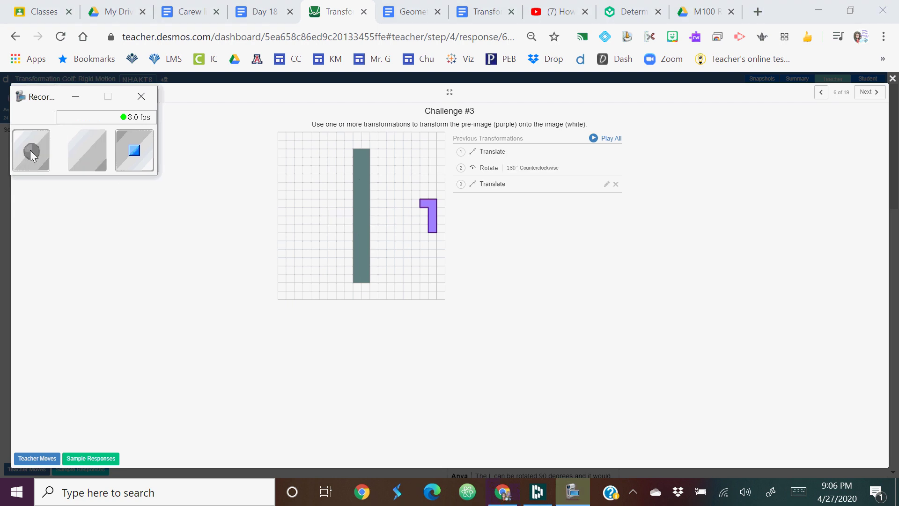
left_click(598, 139)
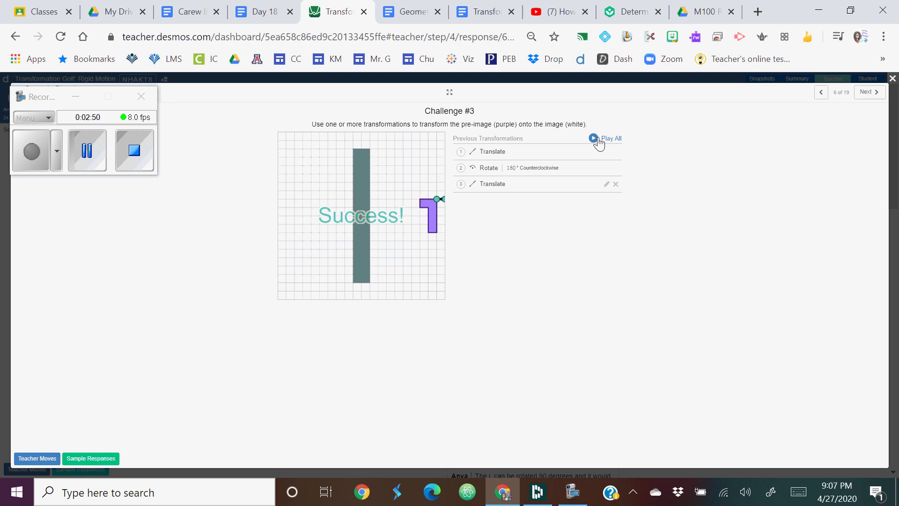
Step: Replay the Reflect, Translate, Translate and the Reflect, Rotate 180° Challenge #4 responses
left_click(83, 161)
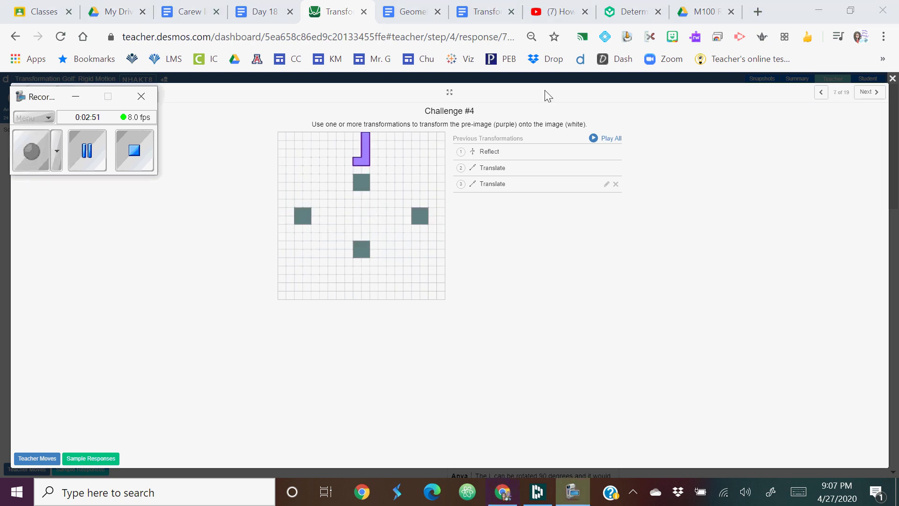
left_click(592, 141)
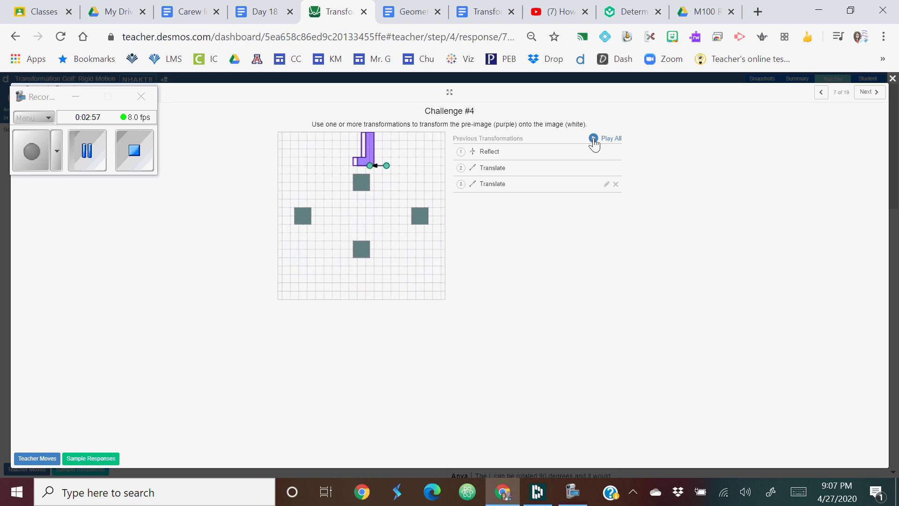
left_click(83, 153)
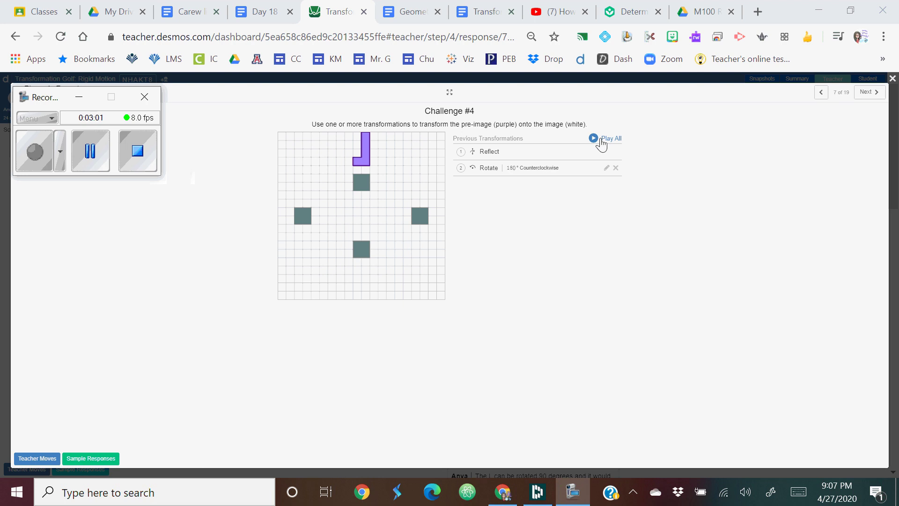
left_click(601, 140)
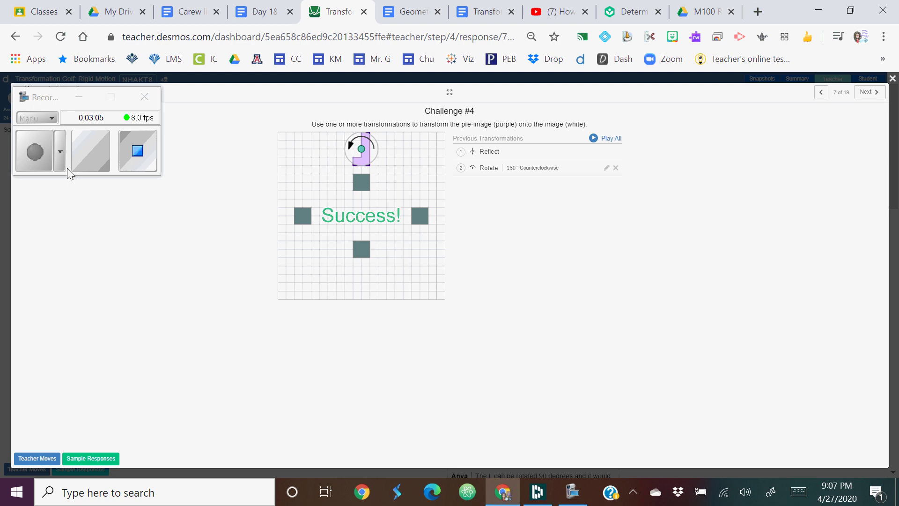
left_click(88, 158)
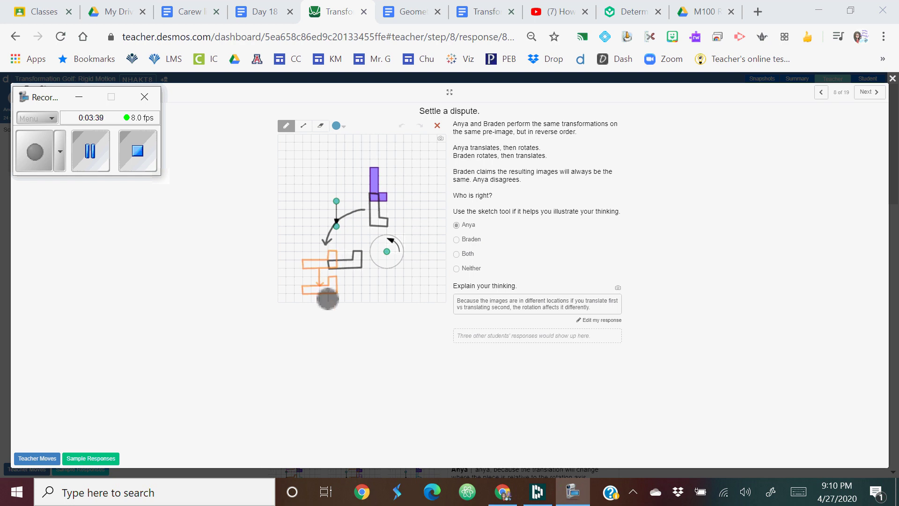
Step: Keep blue as the sketch colour and draw a mark inside the lower orange shape
left_click(339, 135)
left_click(334, 296)
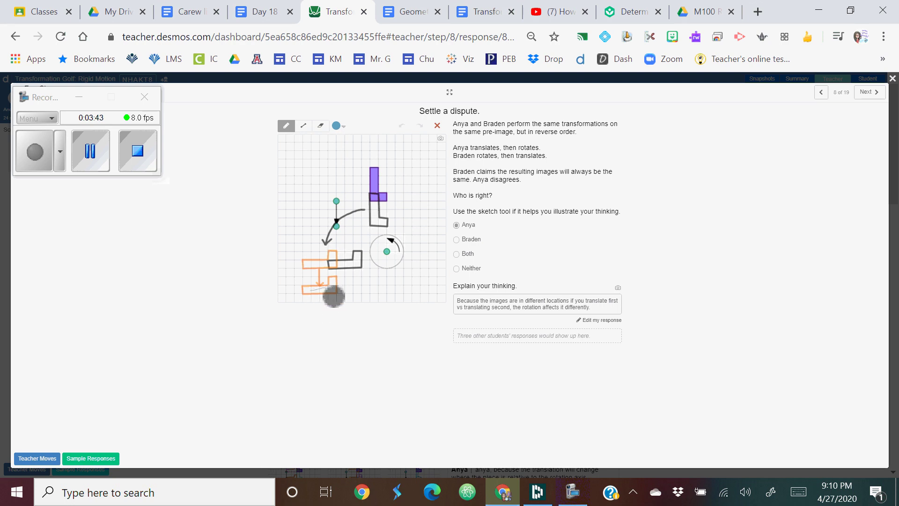
mouse_move(334, 297)
left_mouse_down()
mouse_move(370, 274)
mouse_move(361, 256)
left_mouse_up()
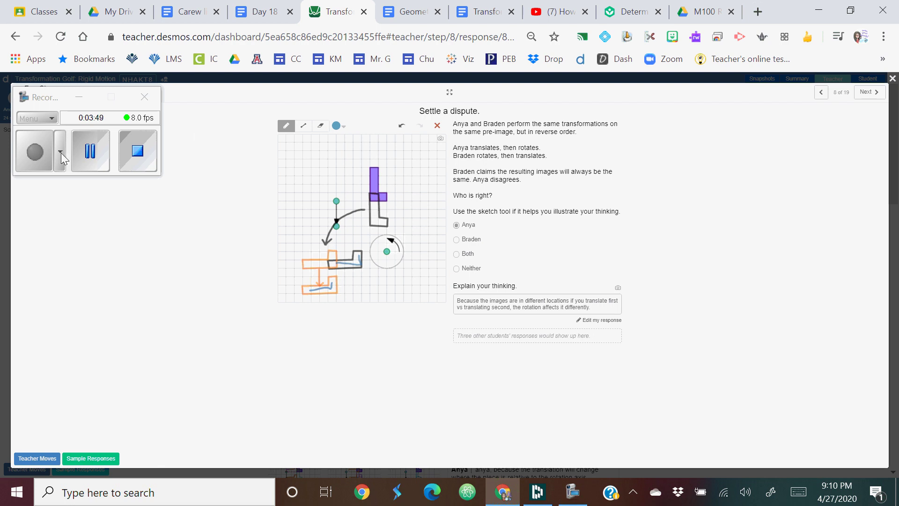
Step: Replay the Reflect, Reflect and the Reflect, Reflect, Translate Challenge #5 responses
left_click(92, 152)
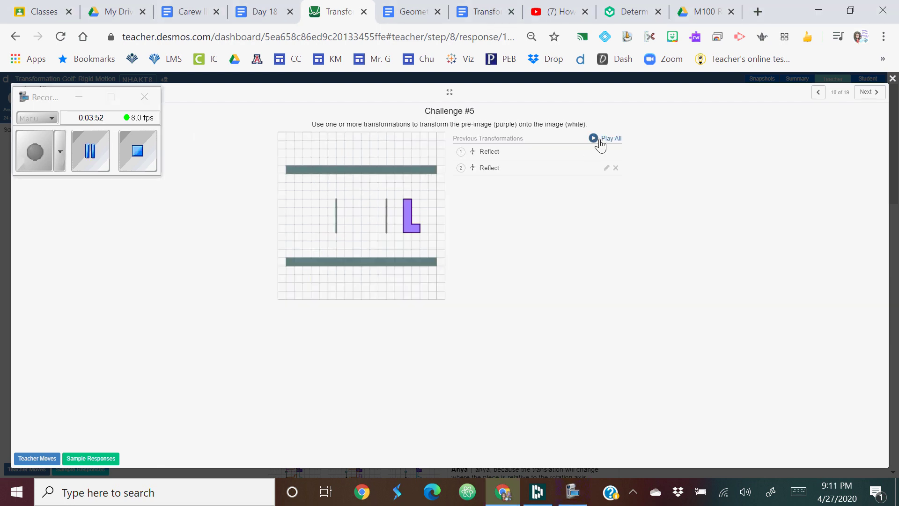
left_click(599, 141)
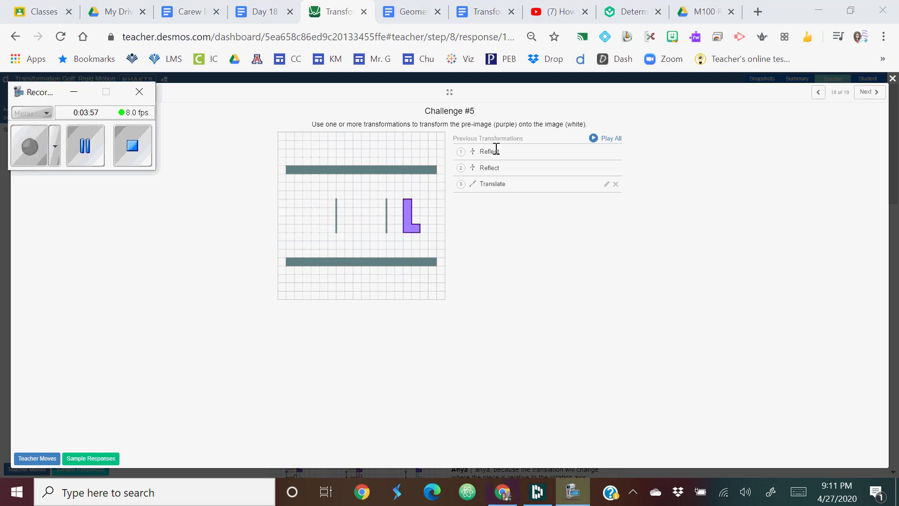
left_click(593, 138)
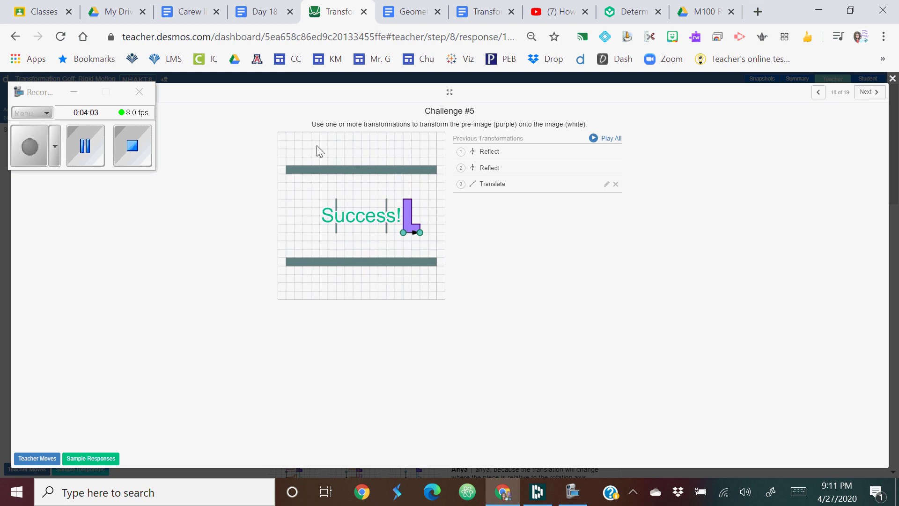
left_click(70, 149)
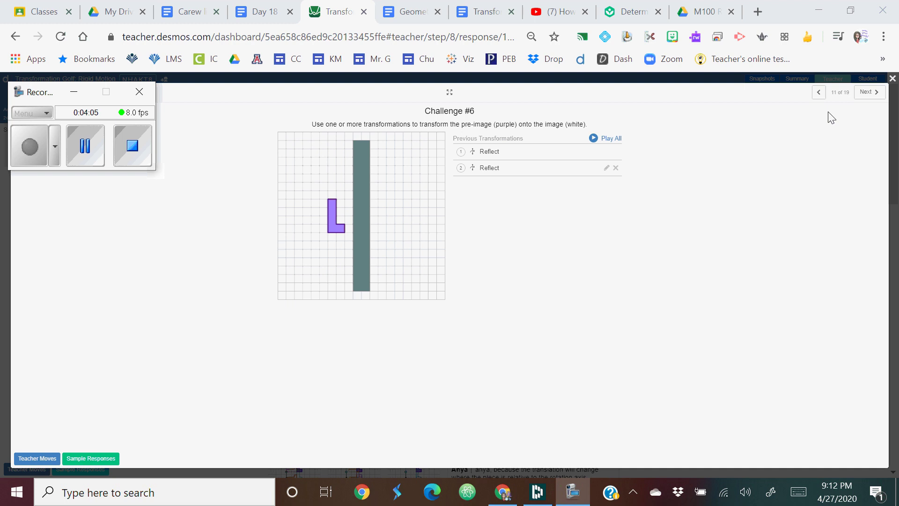
Step: Replay the two-reflection and the Reflect, Translate, Reflect Challenge #6 responses
left_click(597, 141)
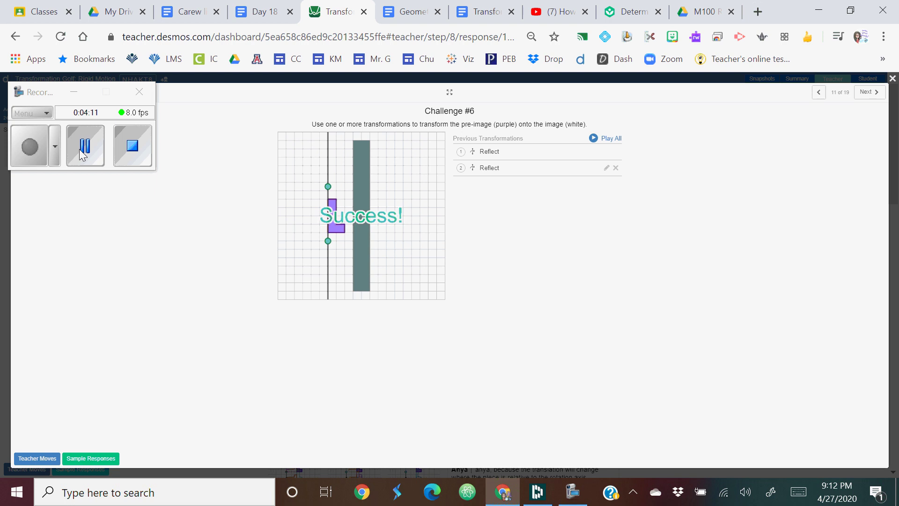
left_click(88, 157)
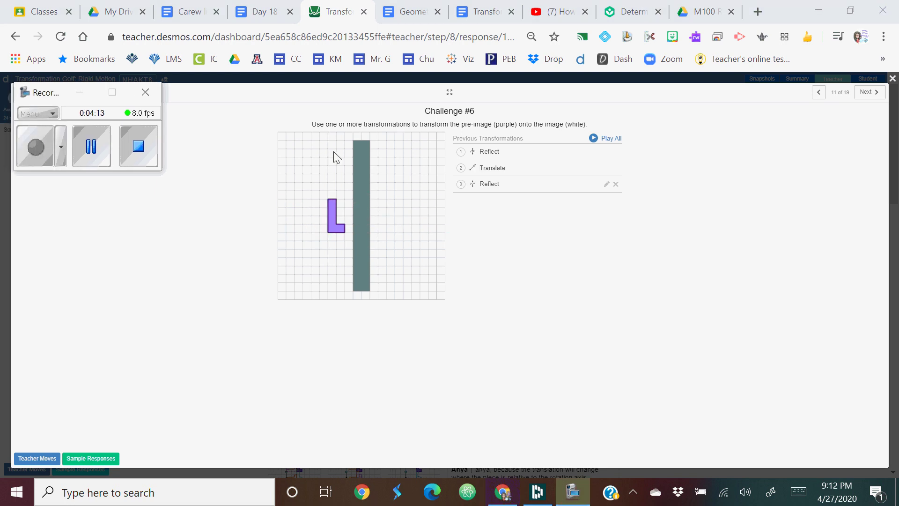
left_click(593, 139)
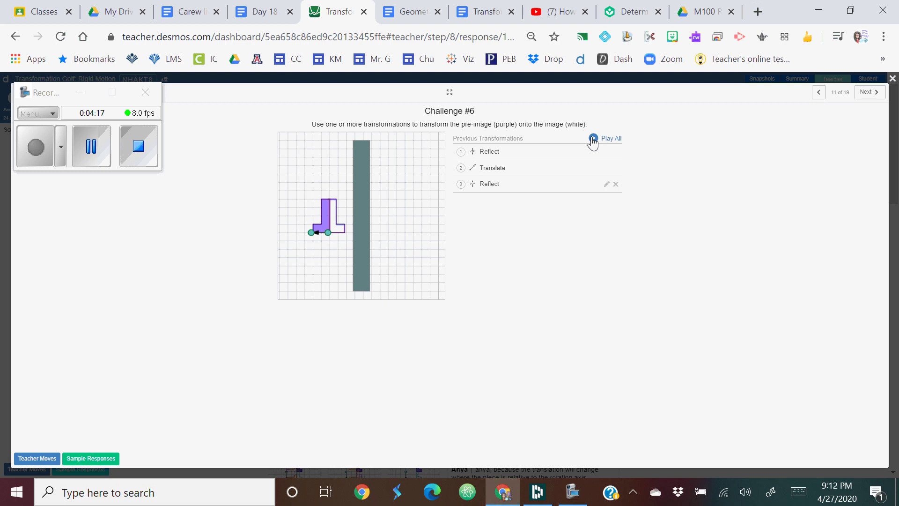
left_click(92, 149)
left_click(33, 149)
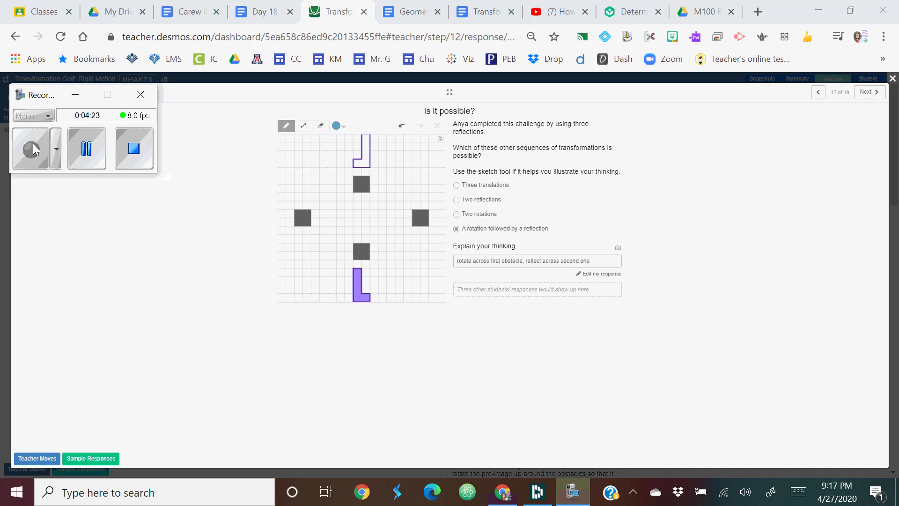
Step: Mark the grid centre and trace the top L outline in orange
left_click(361, 215)
left_click(337, 127)
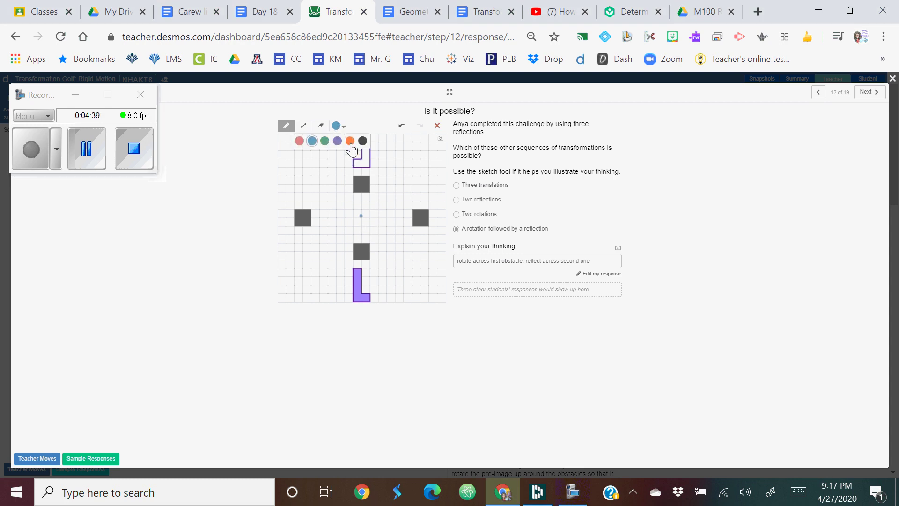
left_click(350, 141)
left_click(362, 145)
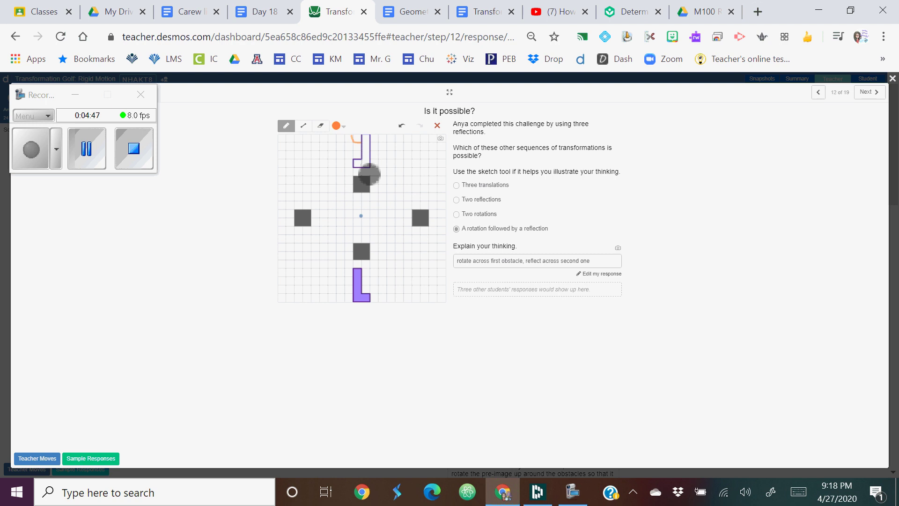
left_click_drag(369, 174, 370, 147)
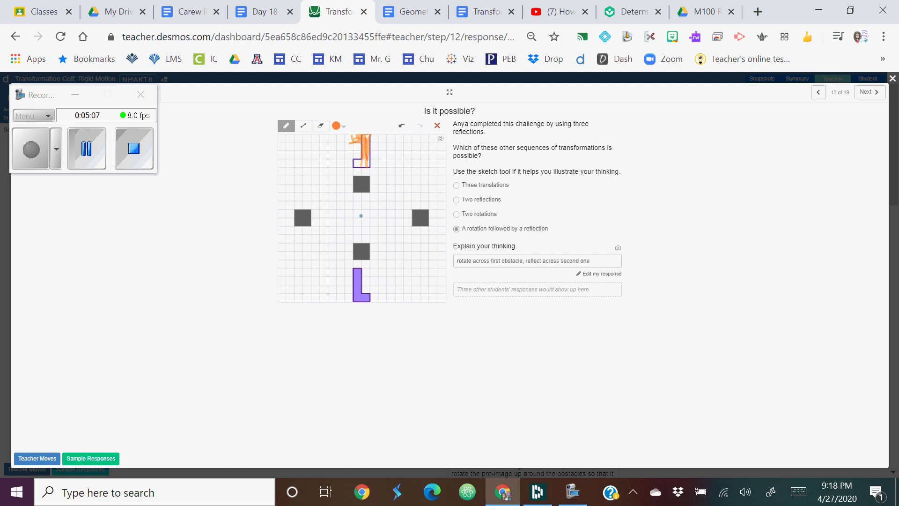
Step: Switch to the straight-line tool and erase all sketch marks from the grid
left_click(302, 126)
left_click(337, 126)
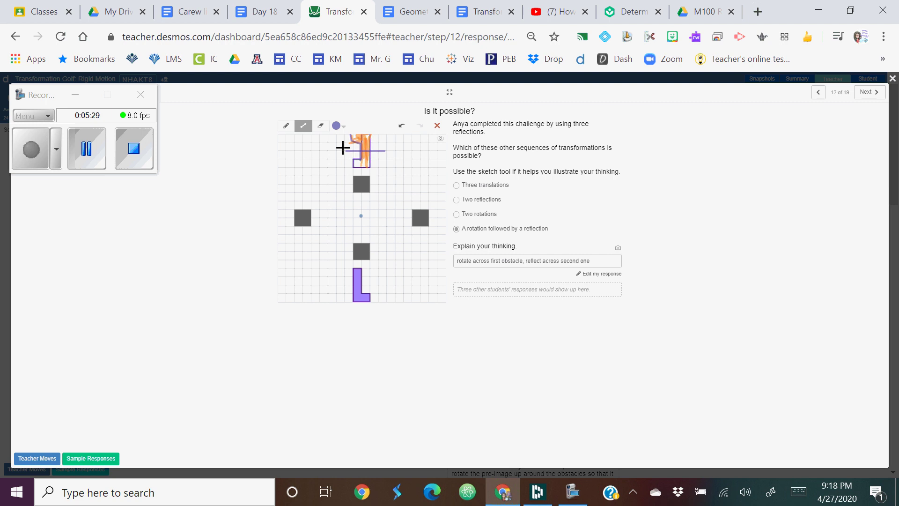
left_click(439, 127)
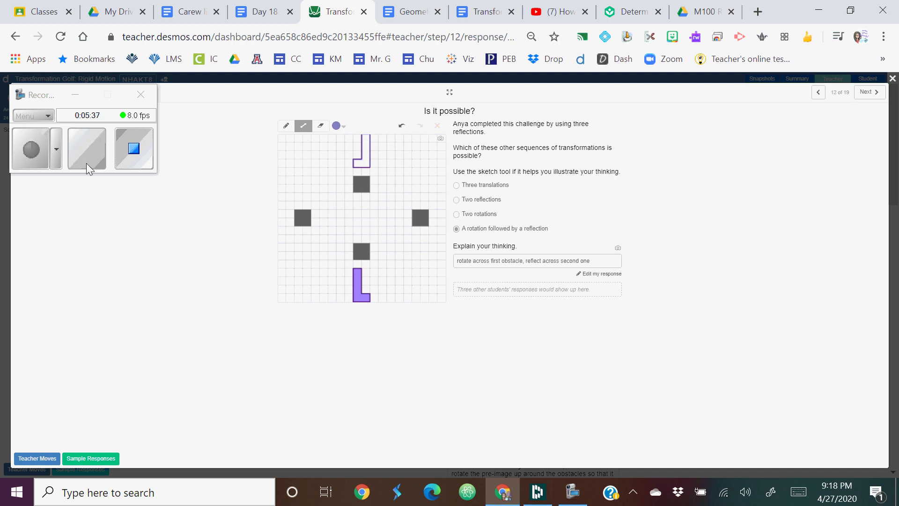
left_click(86, 159)
left_click(32, 151)
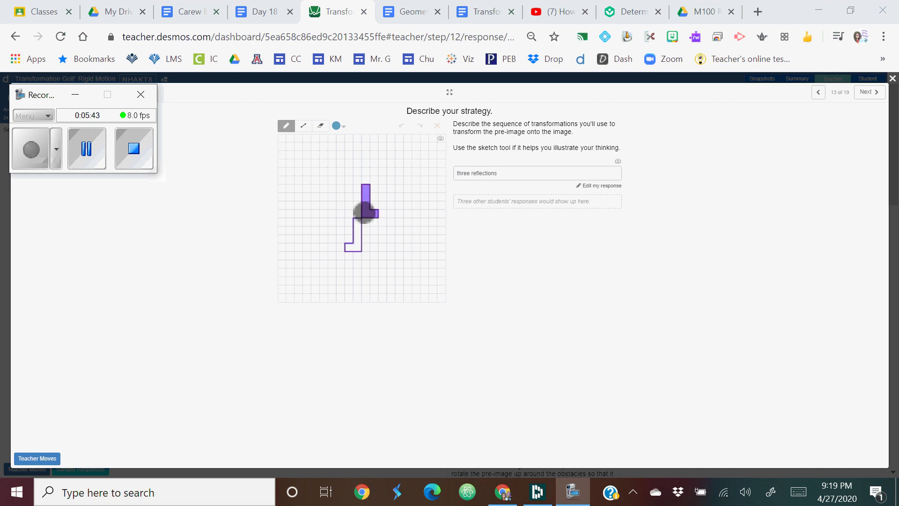
Step: Replay the first student's Challenge #7 solution, made of three reflections
left_click(870, 93)
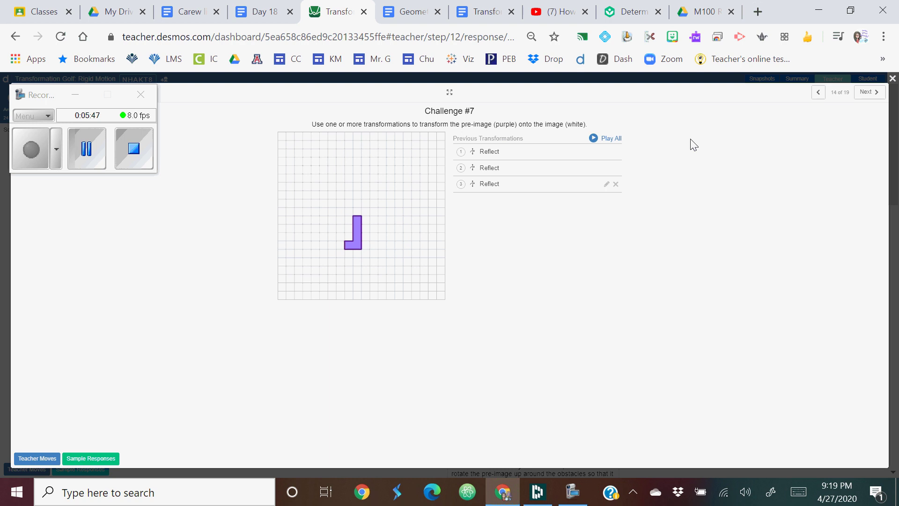
left_click(594, 139)
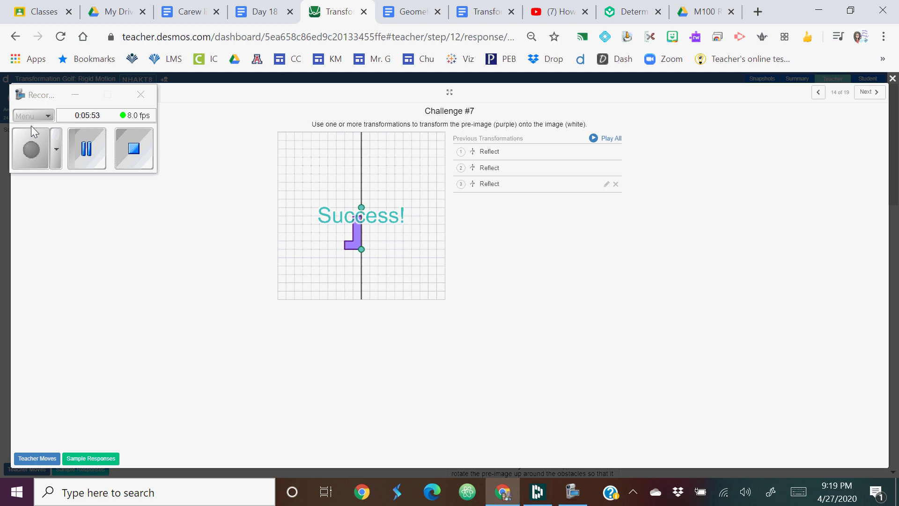
left_click(83, 153)
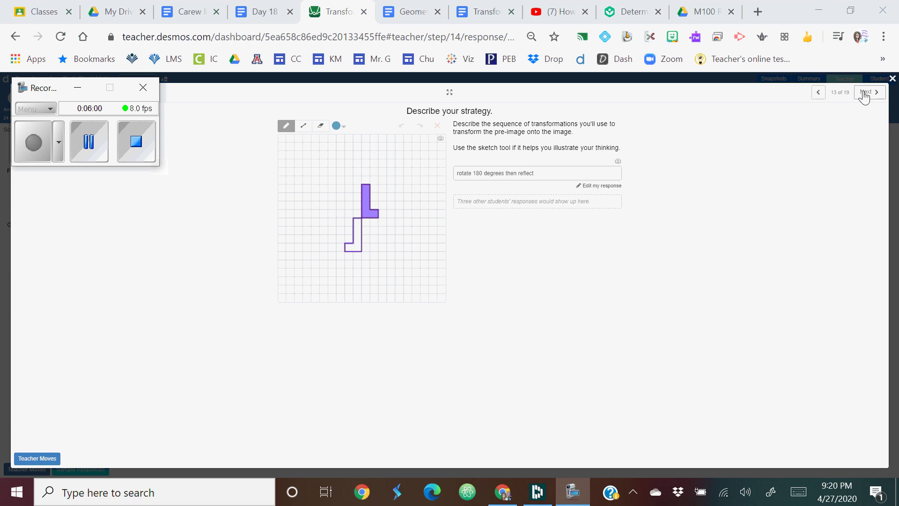
Step: Replay the next student's Challenge #7 solution: a 180° rotation followed by a reflection
left_click(864, 96)
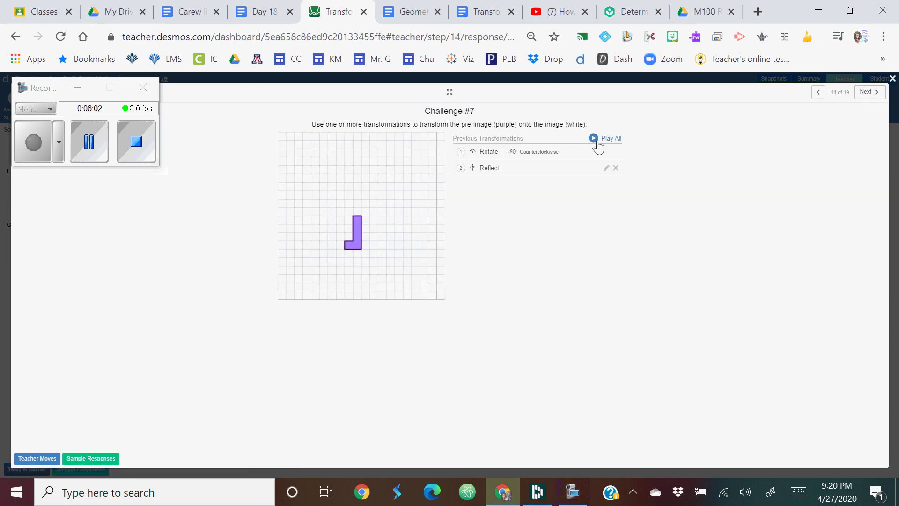
left_click(597, 143)
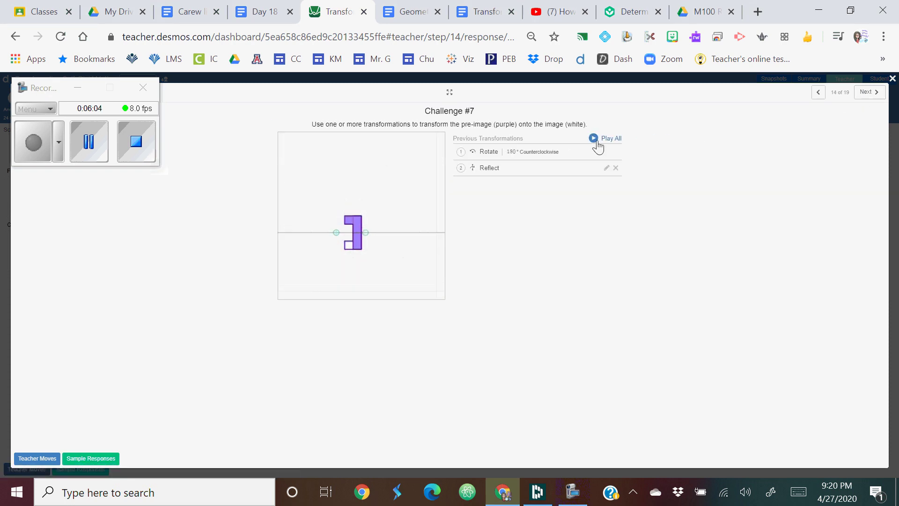
left_click(82, 149)
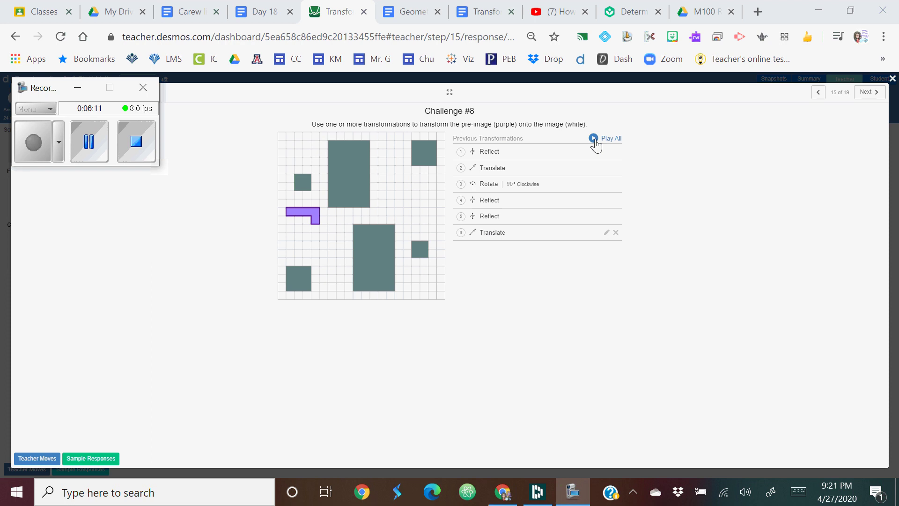
Step: Replay the six-step and the rotation-first four-step Challenge #8 solutions, then show 'What will NEVER change?'
left_click(594, 139)
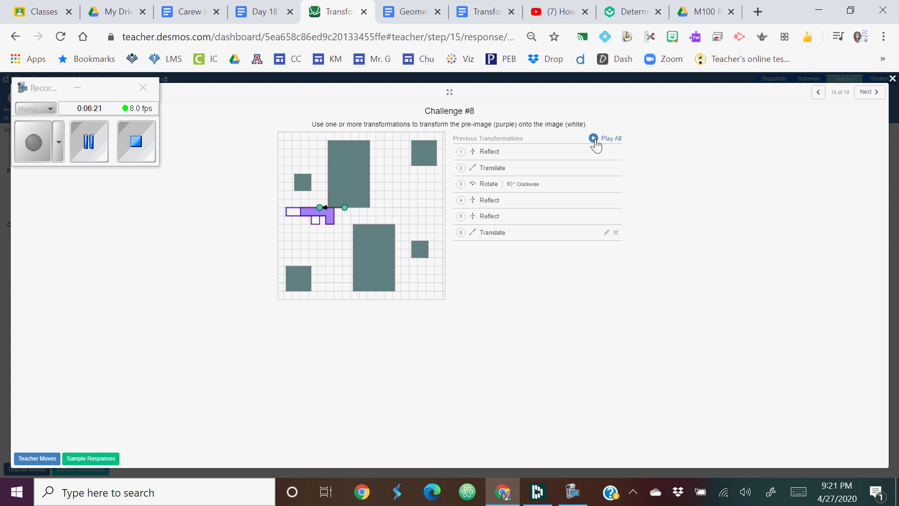
left_click(89, 155)
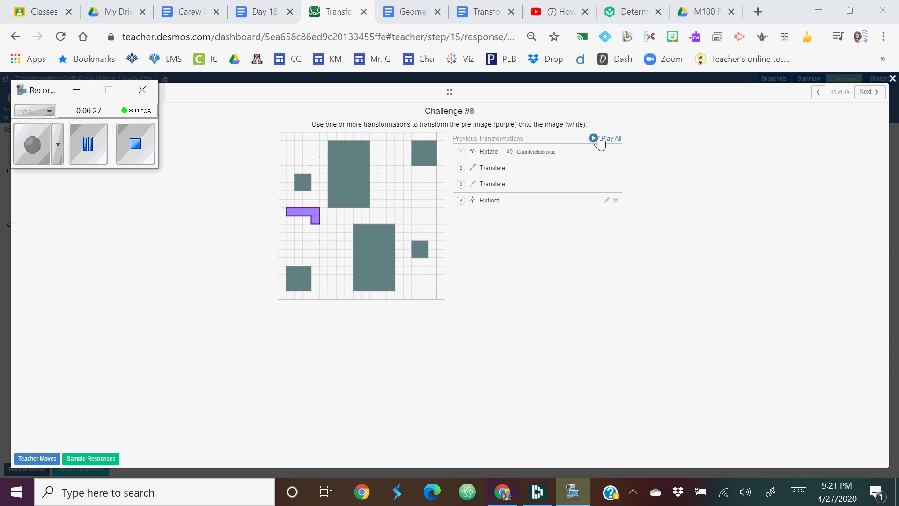
left_click(599, 140)
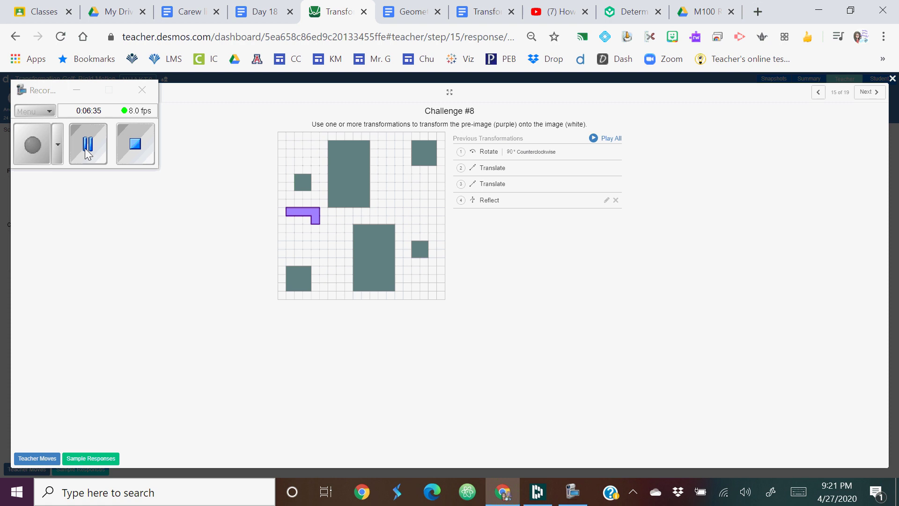
left_click(24, 147)
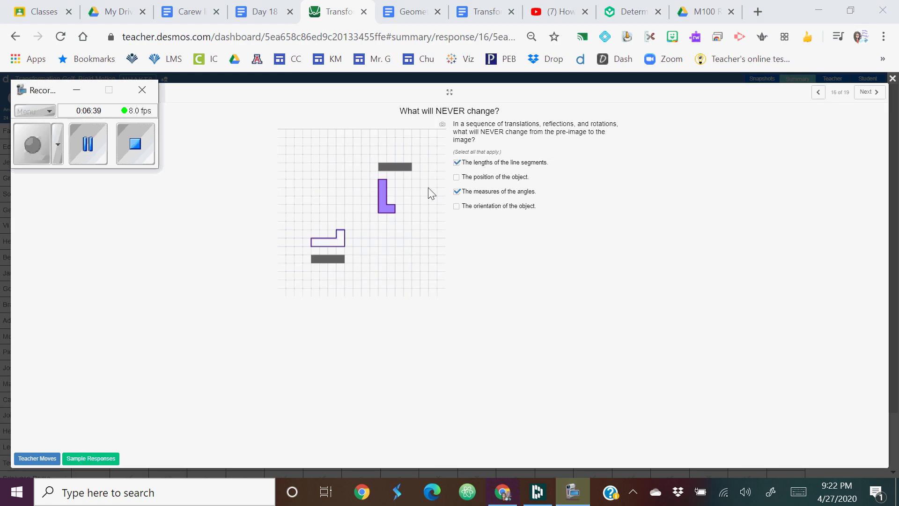
Step: Advance to the True or False slide about replacing translations with reflections or rotations
left_click(864, 98)
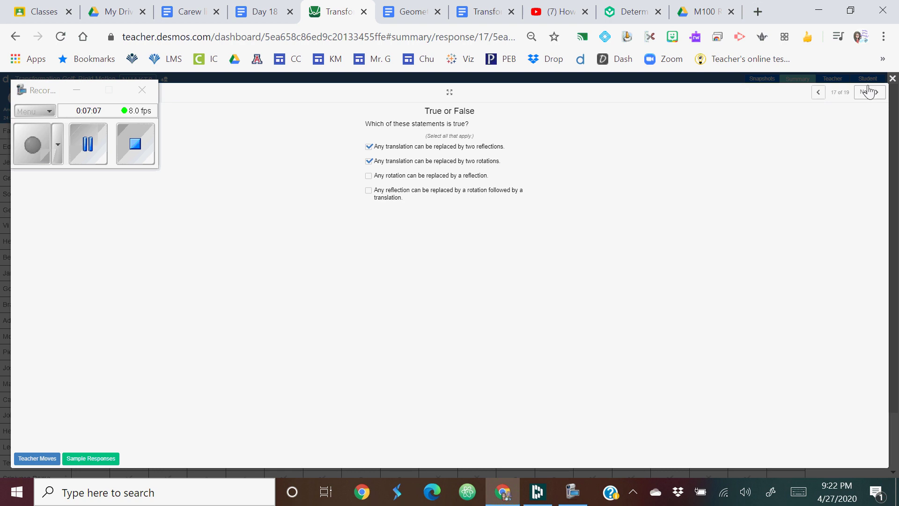
Step: Step ahead to the Explore slide and return to Challenge #9
left_click(95, 156)
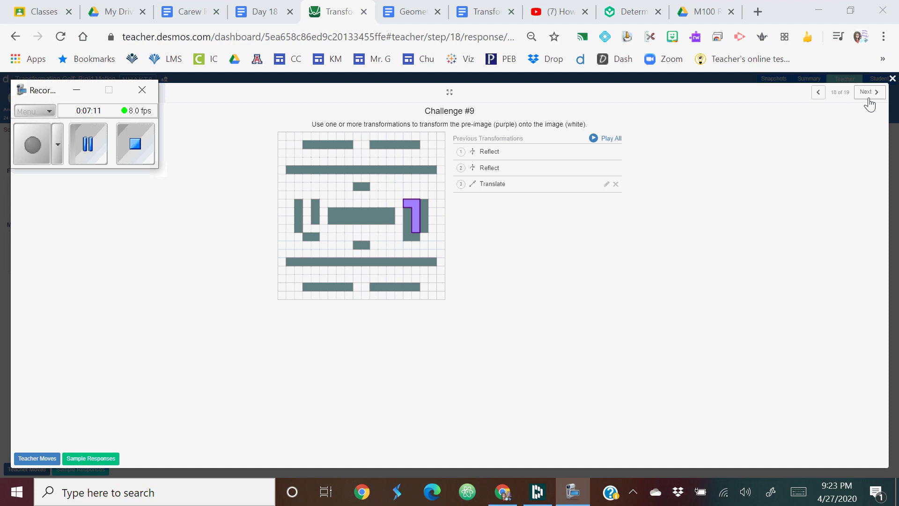
left_click(868, 96)
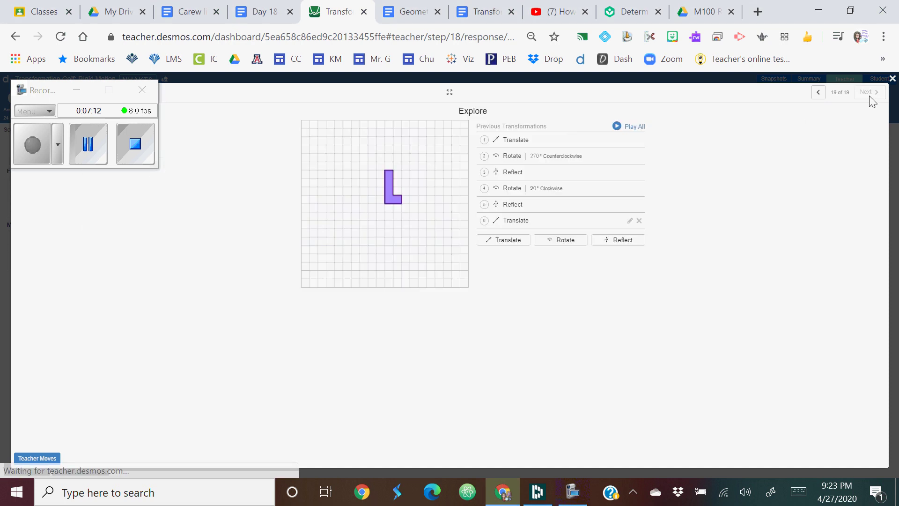
left_click(819, 93)
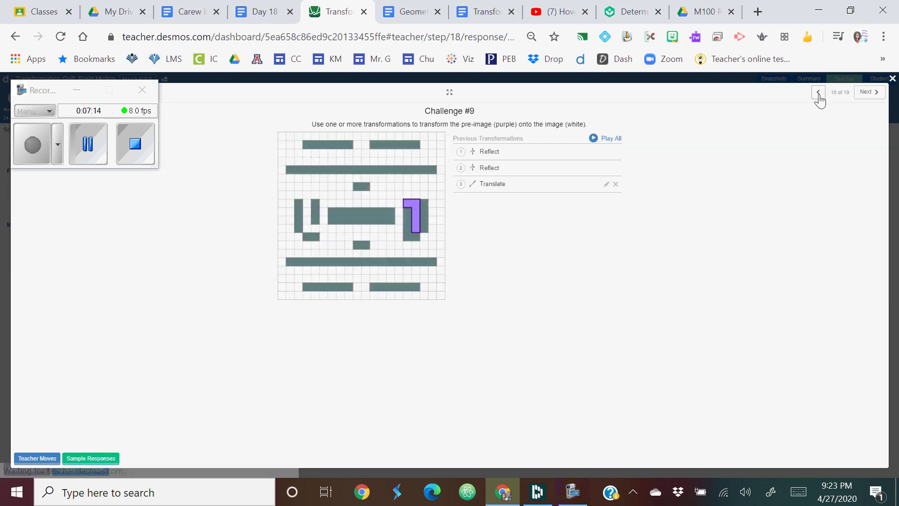
Step: Replay two Challenge #9 solutions, the second being reflect, translate, reflect, translate
left_click(594, 138)
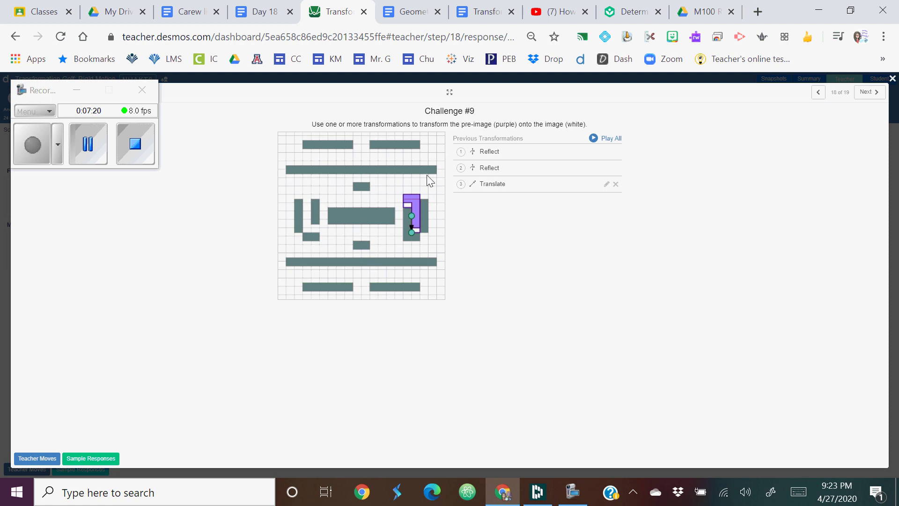
left_click(88, 146)
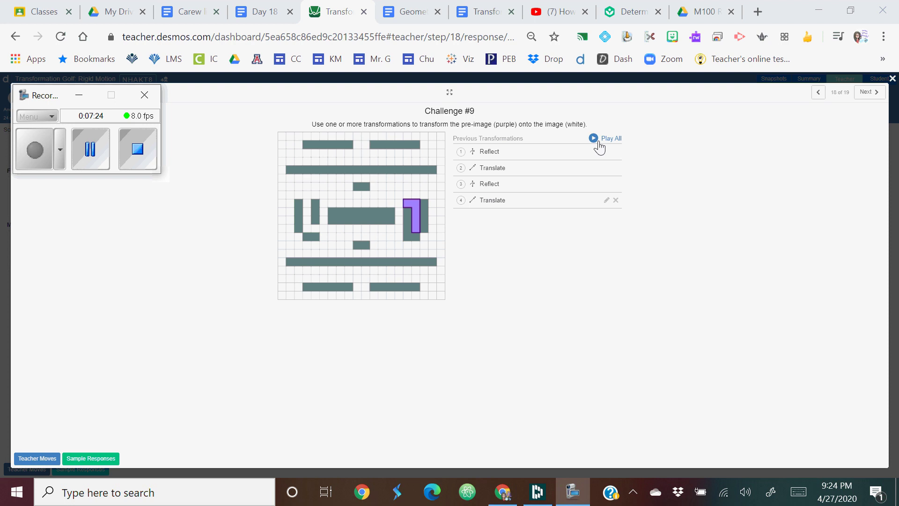
left_click(599, 143)
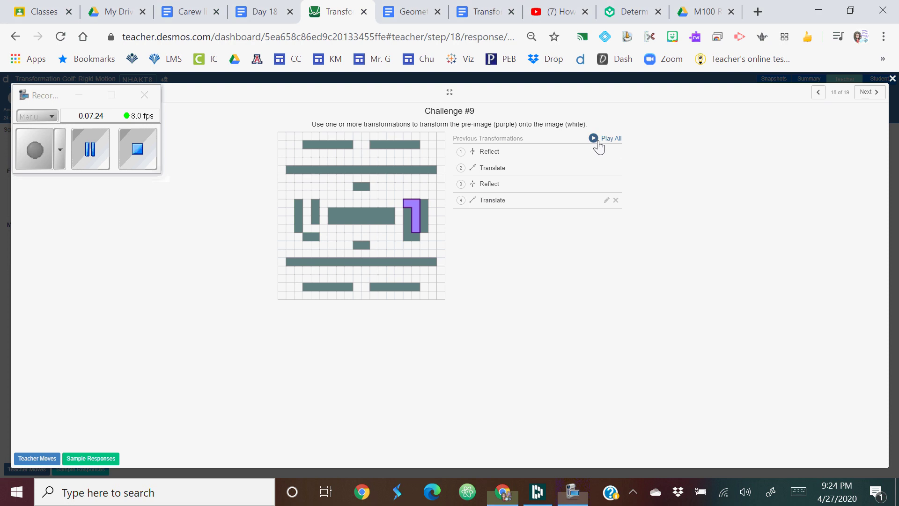